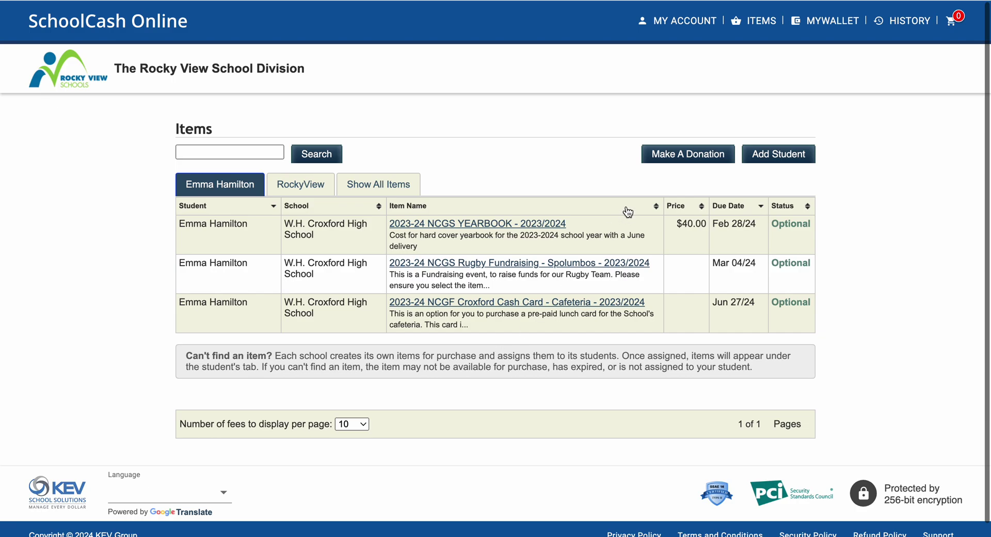
Step: Open the 2023-24 NCGS Rugby Fundraising - Spolumbos item and examine its description, pick-up details and product options
{"action": "left_click", "coordinate": [564, 266]}
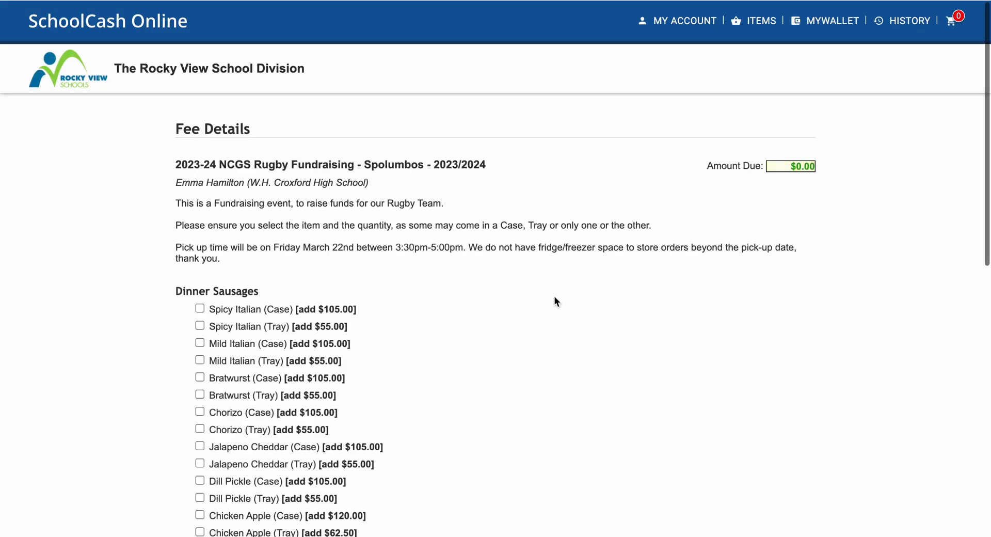
{"action": "scroll", "coordinate": [554, 297], "scroll_direction": "down", "scroll_amount": 3}
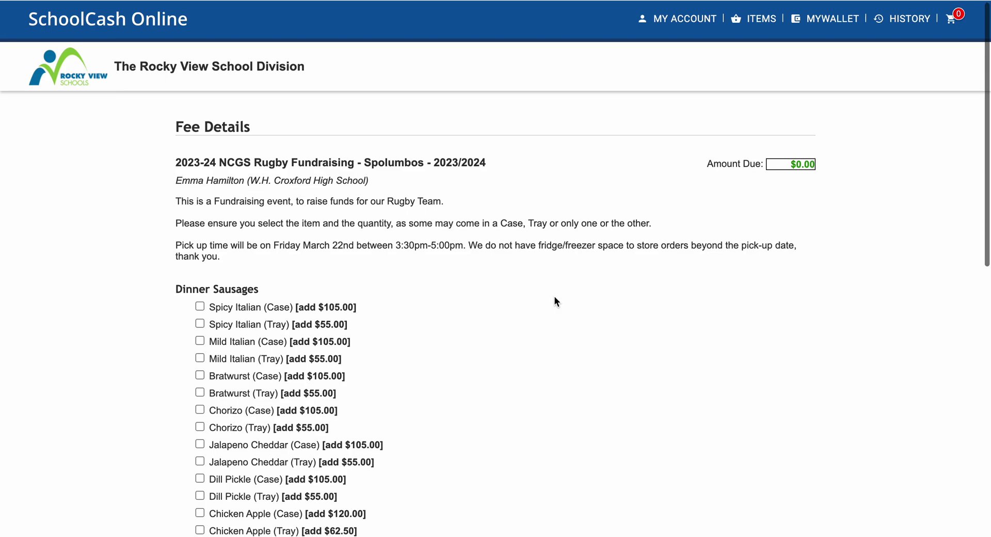
{"action": "scroll", "coordinate": [554, 298], "scroll_direction": "down", "scroll_amount": 2}
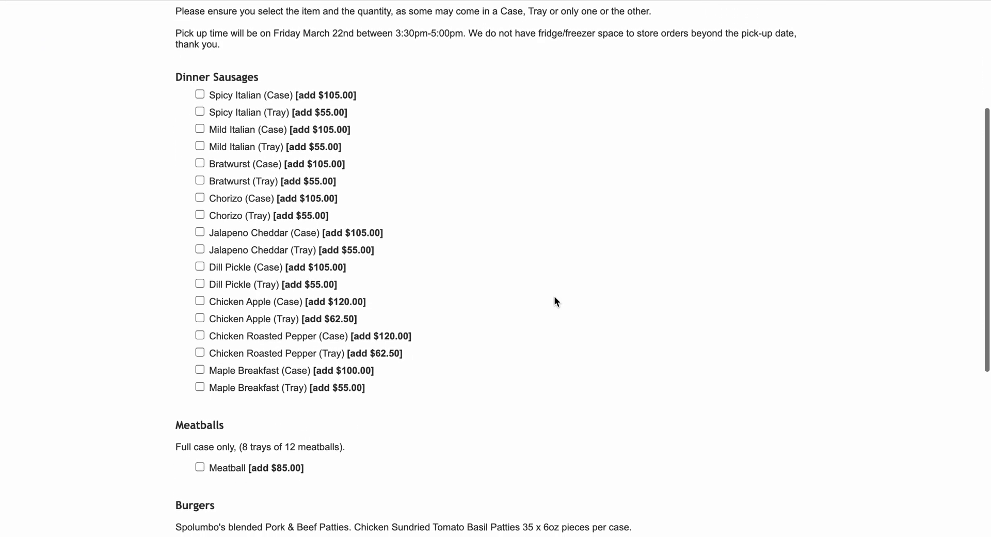
{"action": "scroll", "coordinate": [554, 297], "scroll_direction": "down", "scroll_amount": 3}
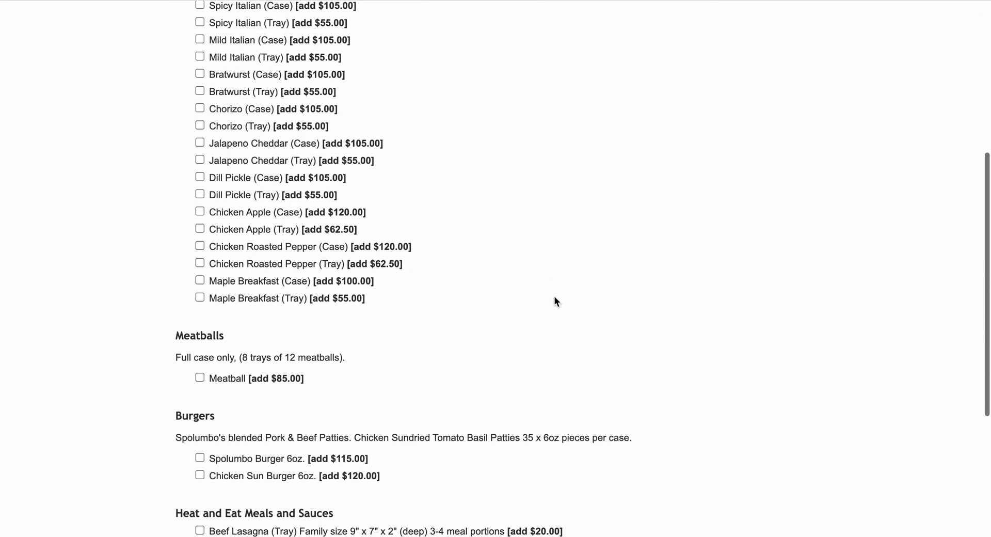
{"action": "scroll", "coordinate": [554, 298], "scroll_direction": "up", "scroll_amount": 4}
{"action": "scroll", "coordinate": [554, 297], "scroll_direction": "up", "scroll_amount": 2}
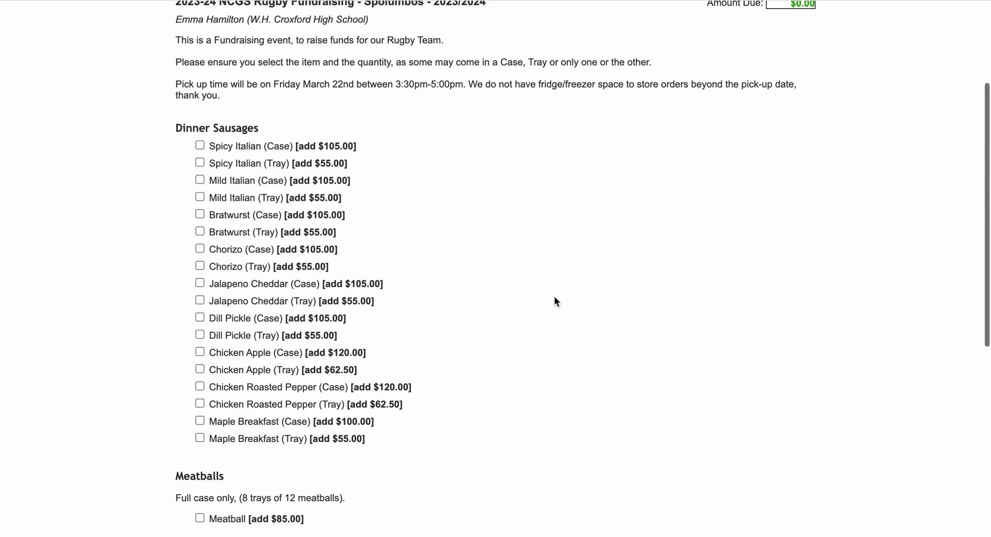
{"action": "scroll", "coordinate": [554, 297], "scroll_direction": "up", "scroll_amount": 1}
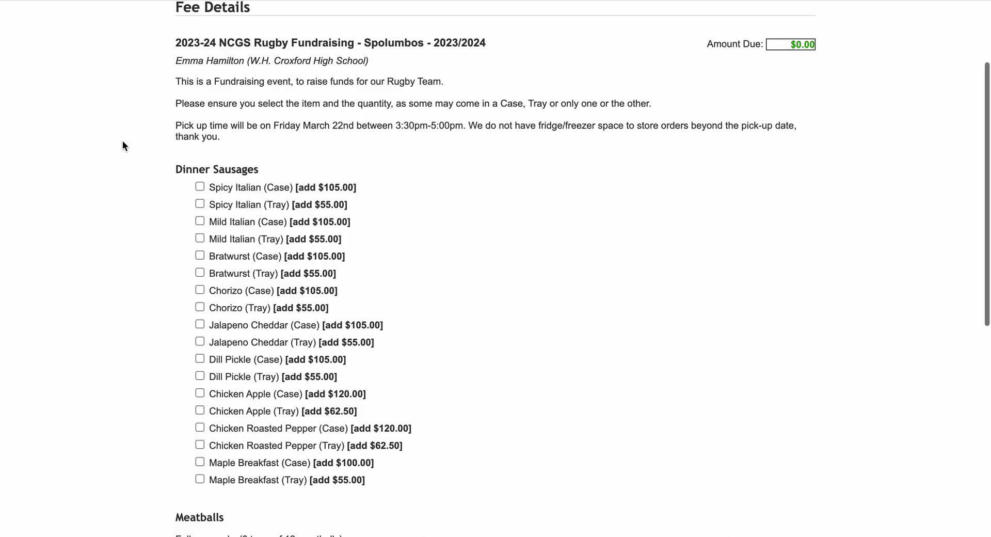
{"action": "scroll", "coordinate": [118, 289], "scroll_direction": "down", "scroll_amount": 1}
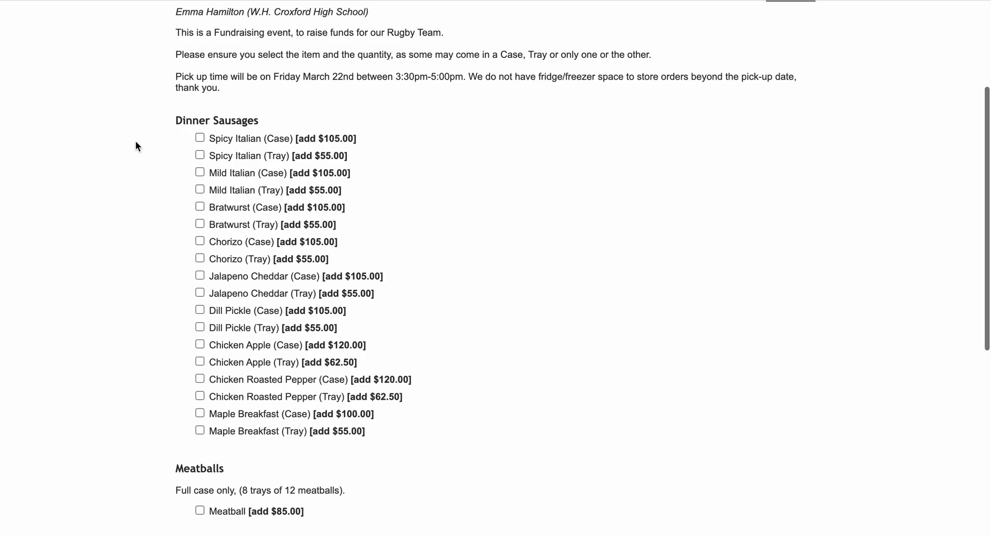
{"action": "scroll", "coordinate": [136, 142], "scroll_direction": "up", "scroll_amount": 1}
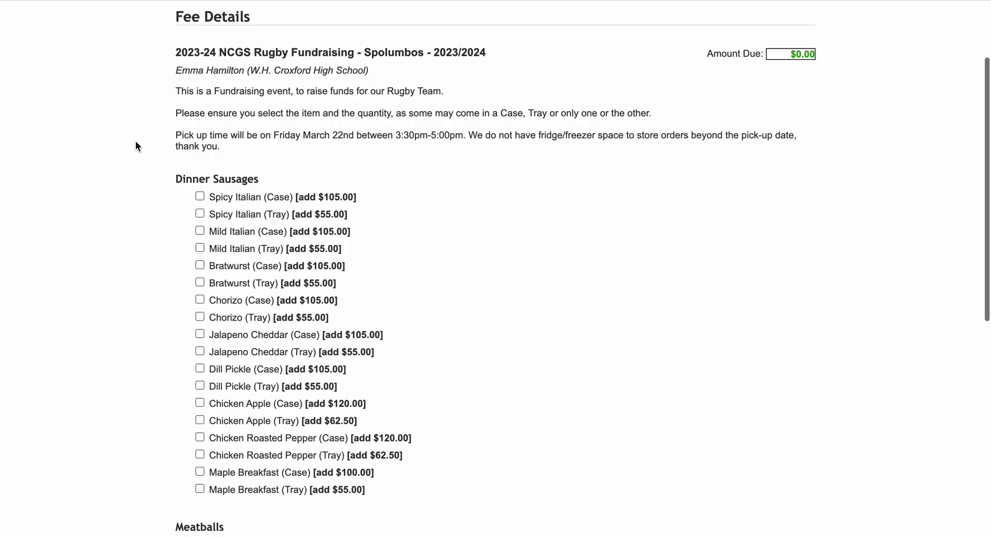
Step: Select Spicy Italian (Case) under Dinner Sausages, set the quantity to 3 and add it to the cart
{"action": "left_click", "coordinate": [199, 198]}
{"action": "scroll", "coordinate": [165, 331], "scroll_direction": "down", "scroll_amount": 5}
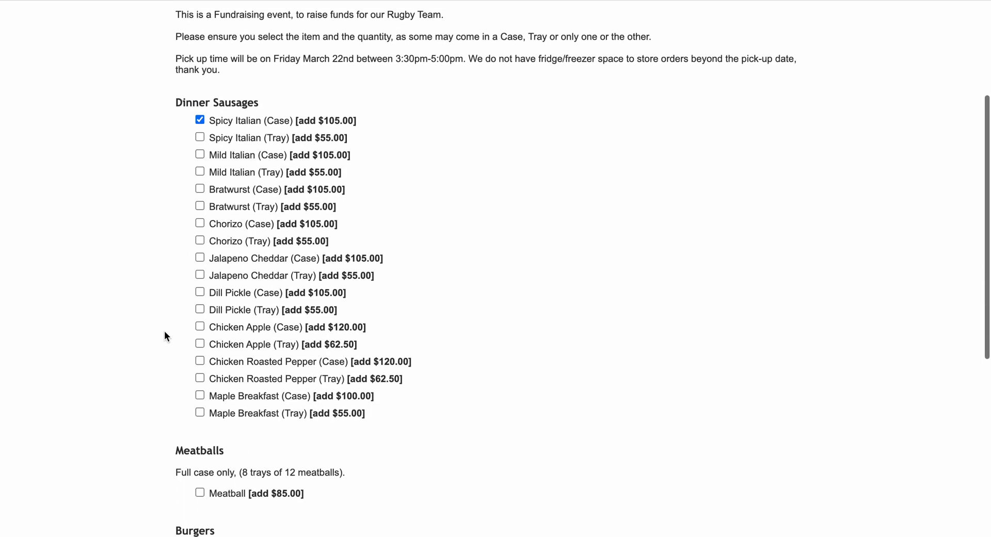
{"action": "scroll", "coordinate": [164, 330], "scroll_direction": "down", "scroll_amount": 4}
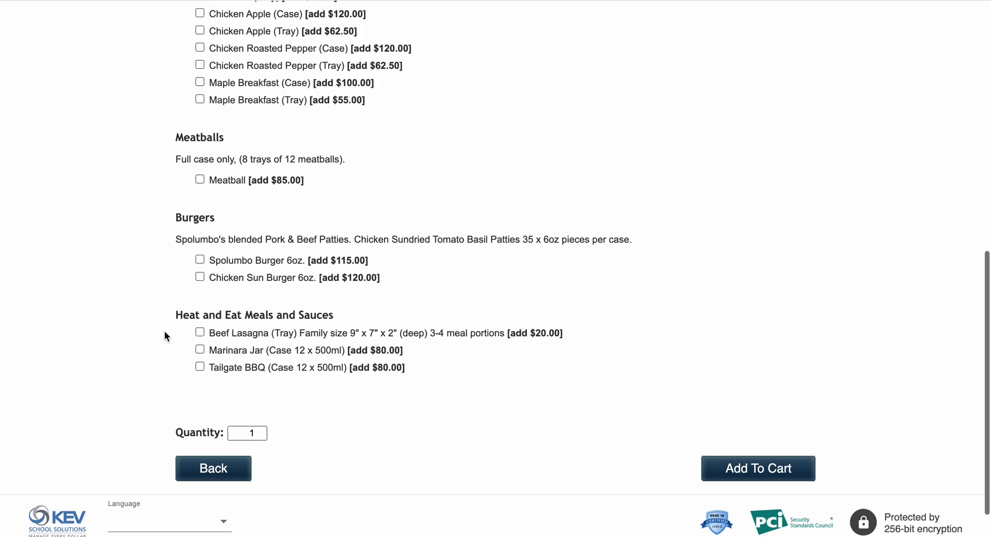
{"action": "left_click", "coordinate": [259, 418]}
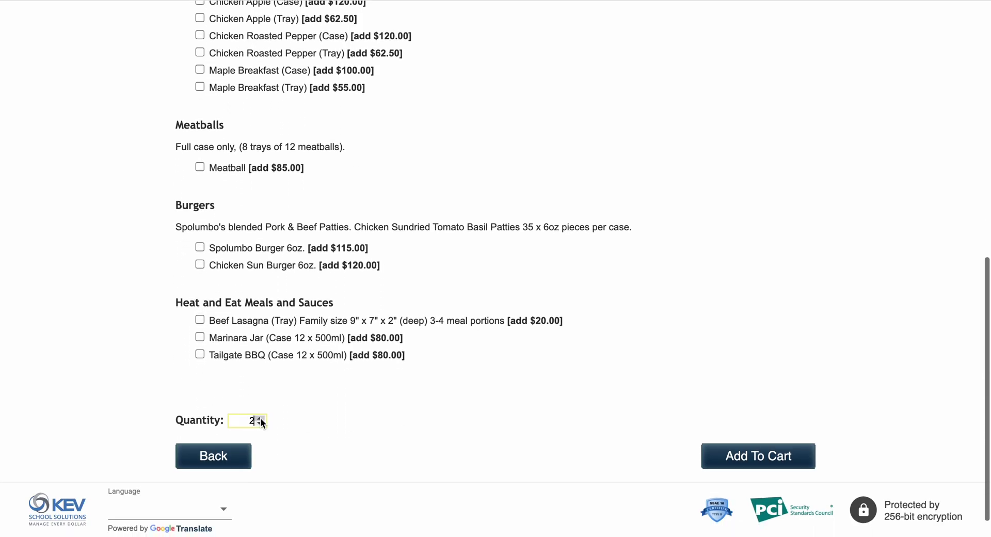
{"action": "left_click", "coordinate": [754, 455]}
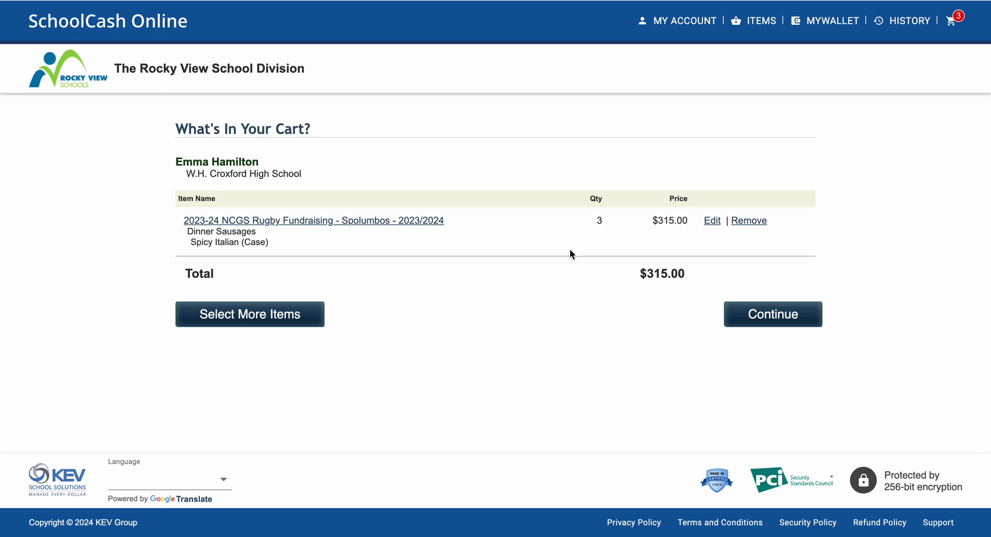
Step: Return to the item list, reopen the Rugby Fundraising item and add one Mild Italian (Tray) to the cart
{"action": "left_click", "coordinate": [244, 315]}
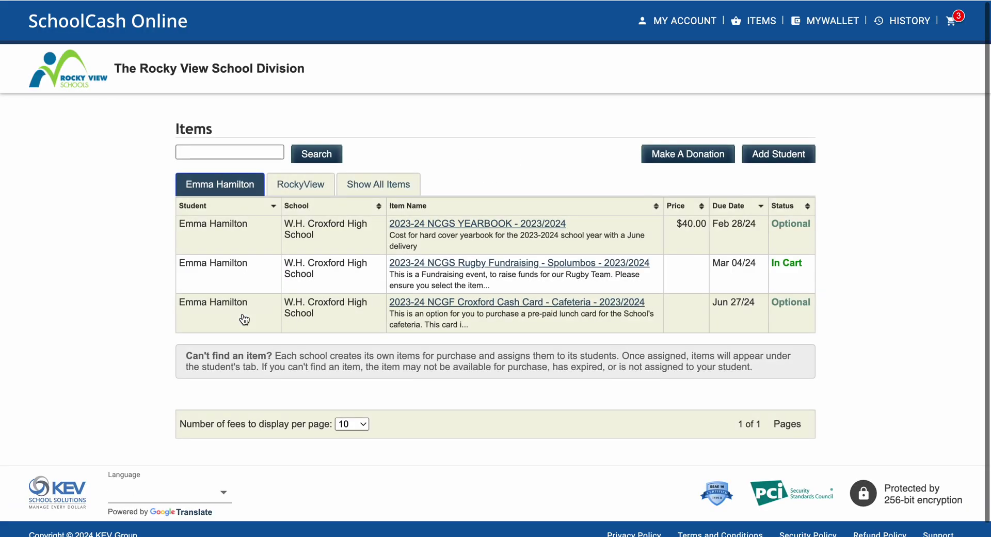
{"action": "left_click", "coordinate": [442, 268]}
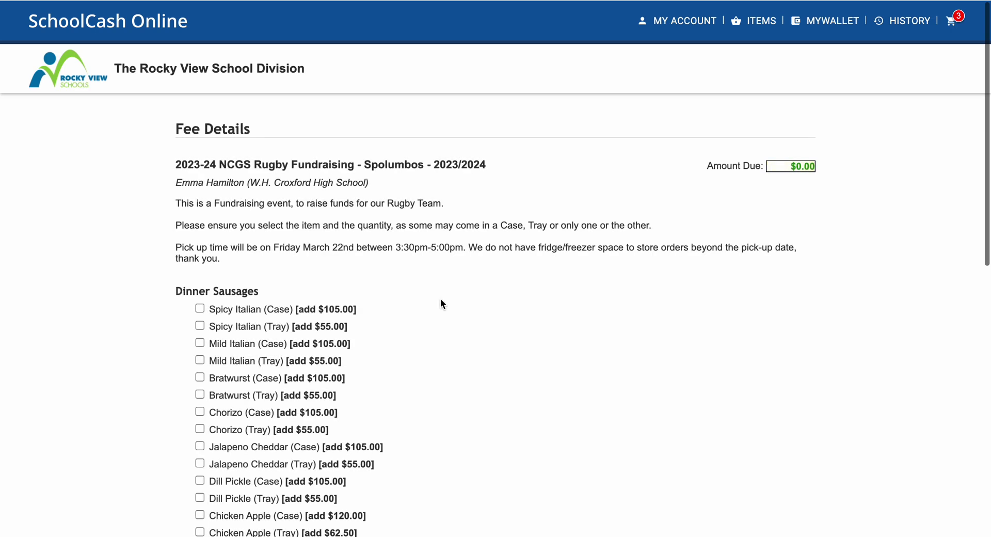
{"action": "scroll", "coordinate": [438, 333], "scroll_direction": "down", "scroll_amount": 2}
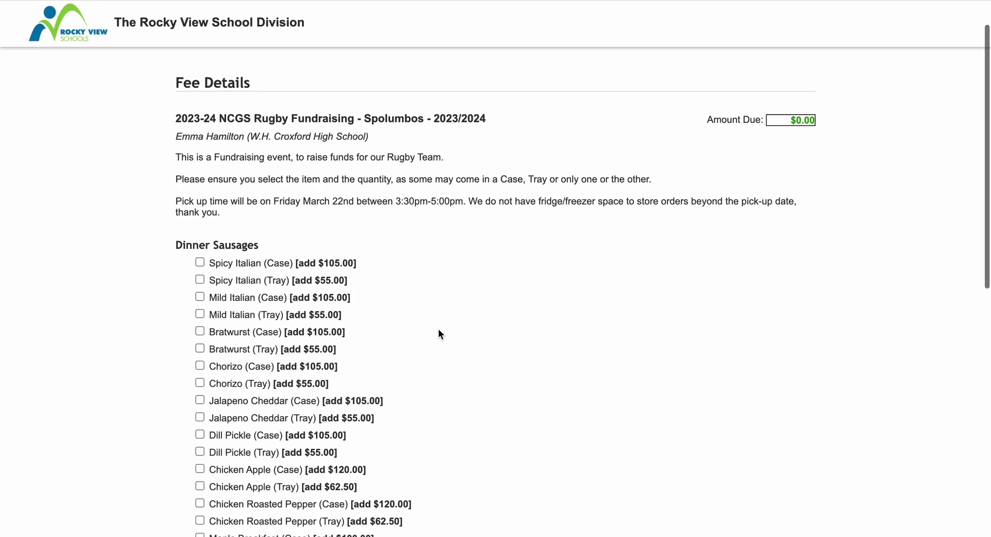
{"action": "scroll", "coordinate": [438, 334], "scroll_direction": "down", "scroll_amount": 1}
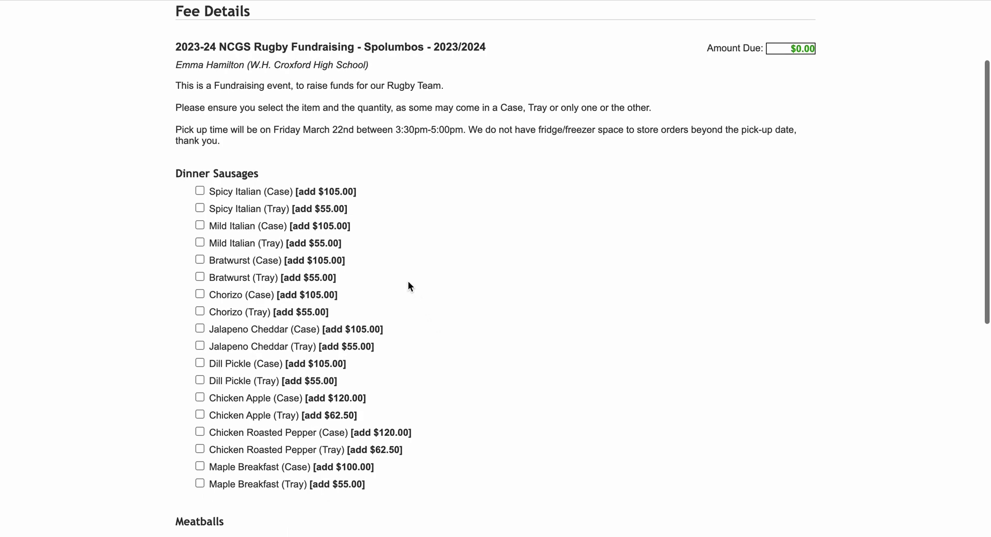
{"action": "left_click", "coordinate": [200, 243]}
{"action": "scroll", "coordinate": [258, 290], "scroll_direction": "down", "scroll_amount": 10}
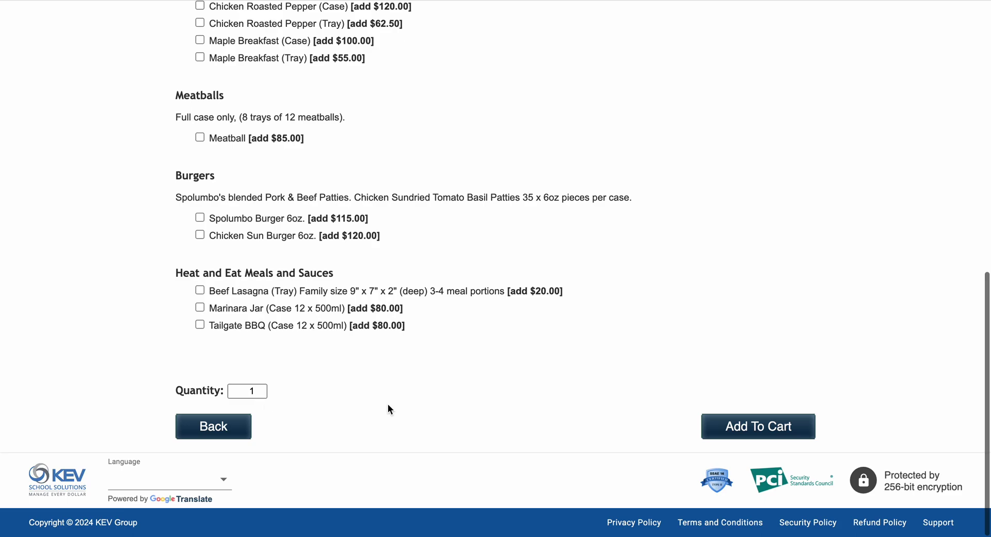
{"action": "left_click", "coordinate": [764, 436]}
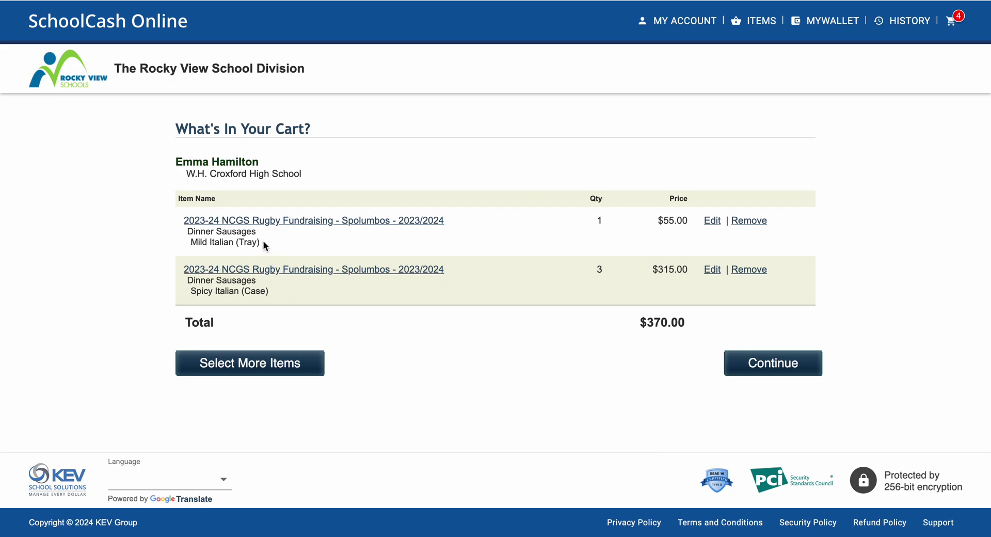
Step: Select more items, reopen the Rugby Fundraising item and add Chicken Apple (Case) to the cart with quantity 2
{"action": "left_click", "coordinate": [262, 370]}
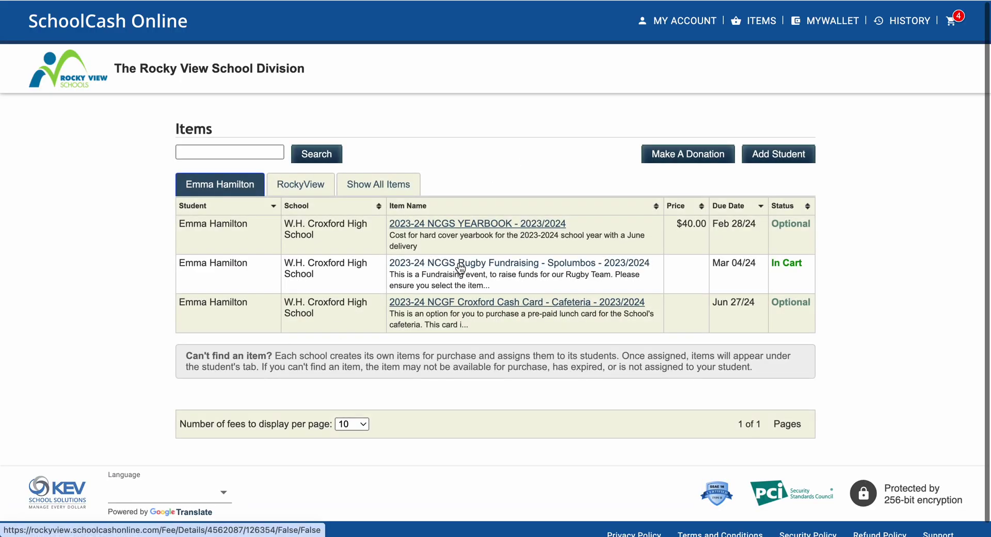
{"action": "left_click", "coordinate": [461, 267]}
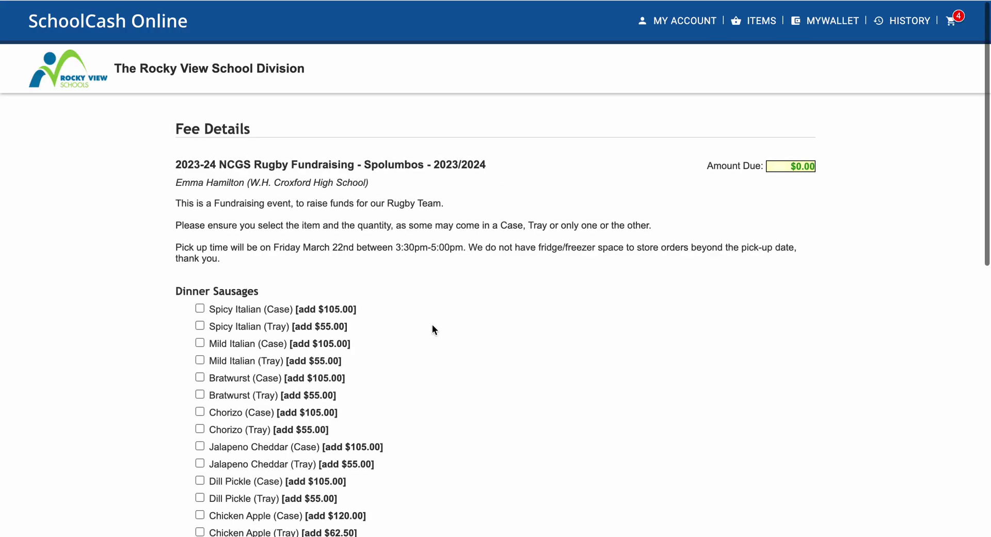
{"action": "scroll", "coordinate": [432, 325], "scroll_direction": "down", "scroll_amount": 1}
{"action": "scroll", "coordinate": [431, 329], "scroll_direction": "down", "scroll_amount": 5}
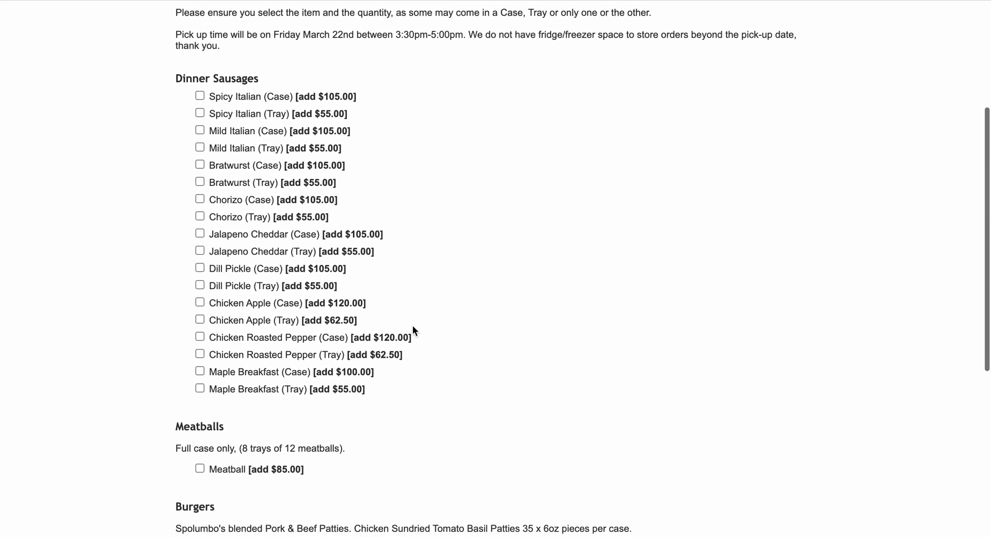
{"action": "left_click", "coordinate": [200, 302]}
{"action": "scroll", "coordinate": [234, 333], "scroll_direction": "down", "scroll_amount": 5}
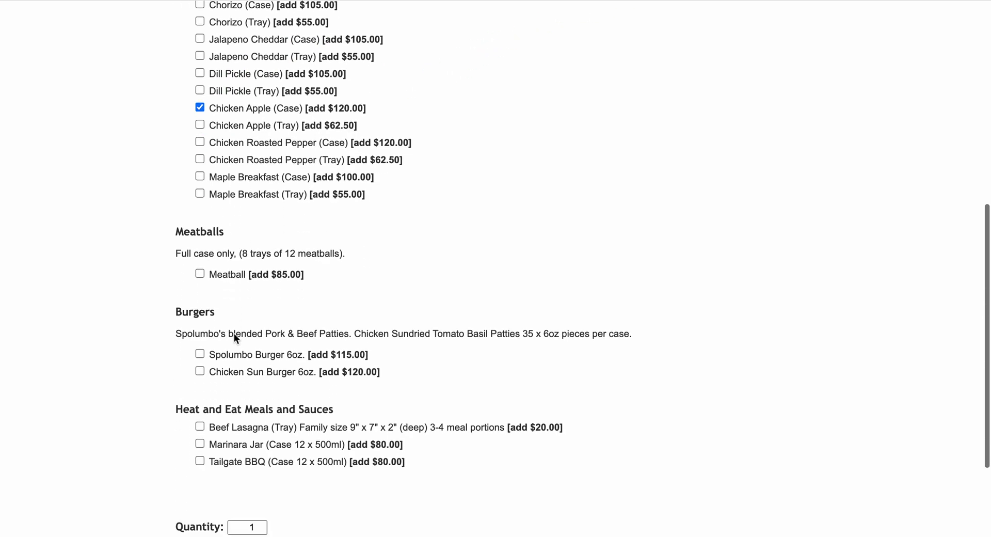
{"action": "scroll", "coordinate": [234, 337], "scroll_direction": "down", "scroll_amount": 4}
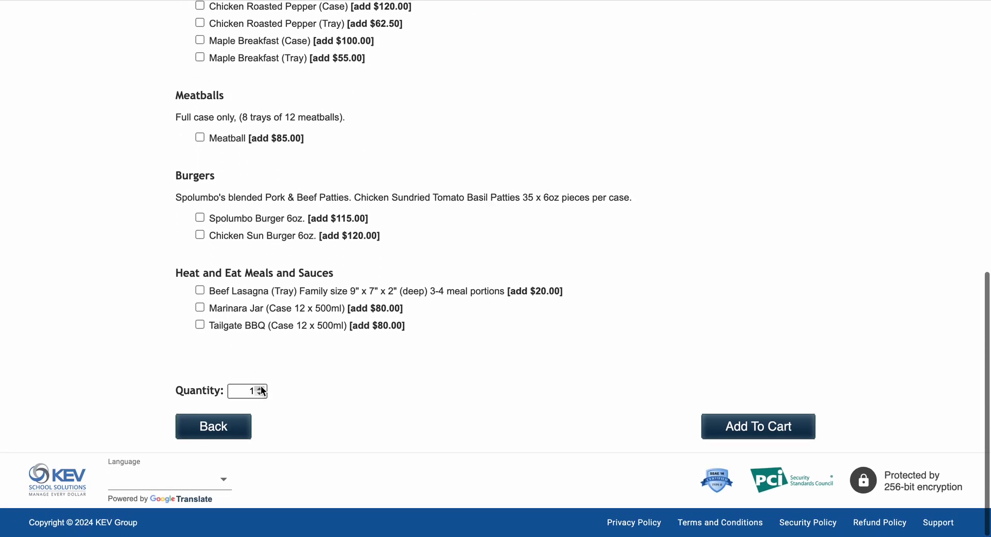
{"action": "left_click", "coordinate": [262, 389]}
{"action": "left_click", "coordinate": [749, 437]}
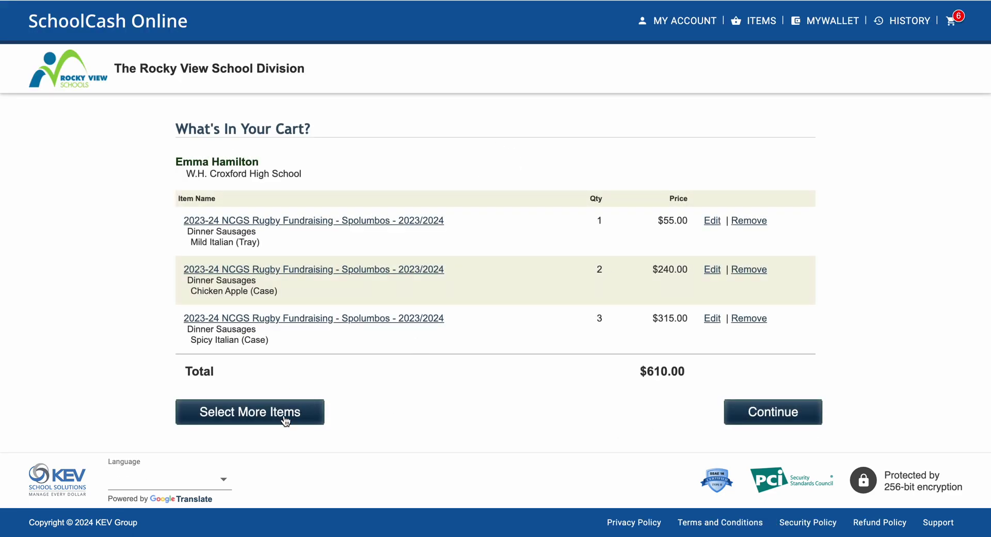
Step: Go back to the item list, reopen the Rugby Fundraising item and add one Meatball case to the cart
{"action": "left_click", "coordinate": [258, 421]}
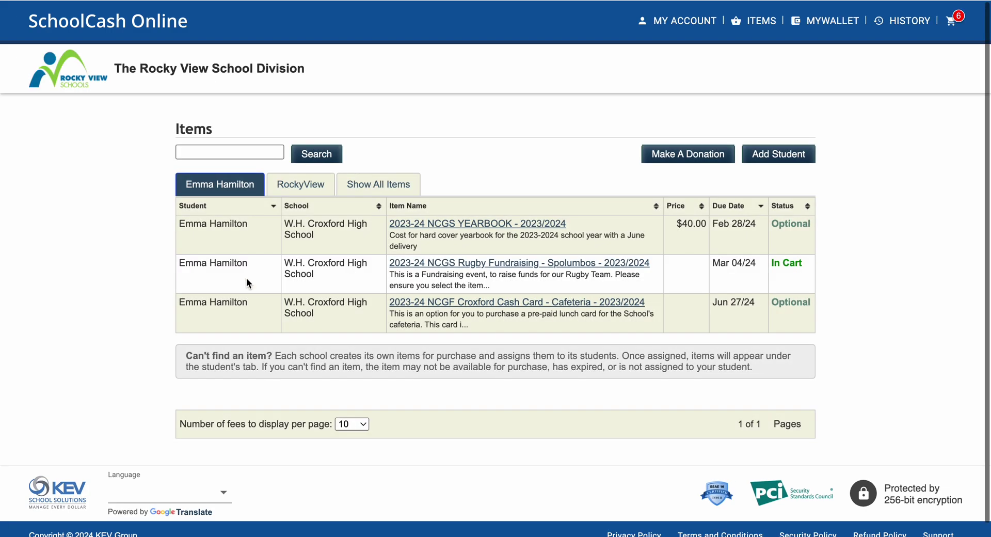
{"action": "left_click", "coordinate": [449, 264]}
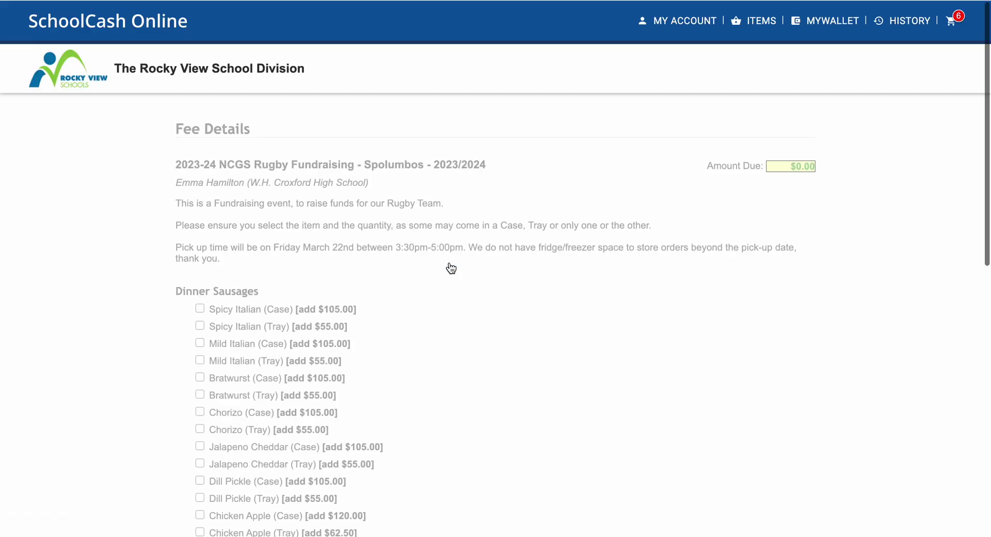
{"action": "scroll", "coordinate": [448, 370], "scroll_direction": "down", "scroll_amount": 4}
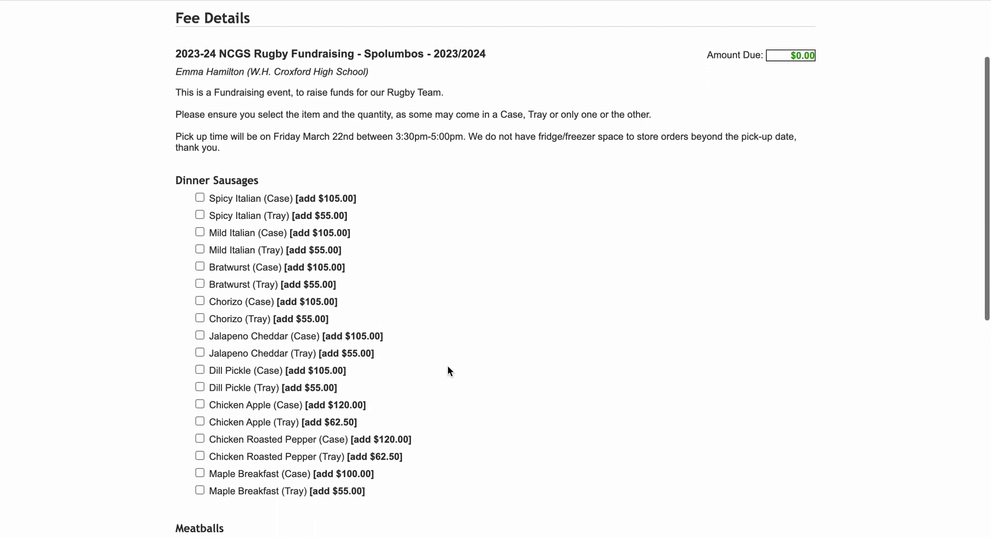
{"action": "scroll", "coordinate": [447, 366], "scroll_direction": "down", "scroll_amount": 1}
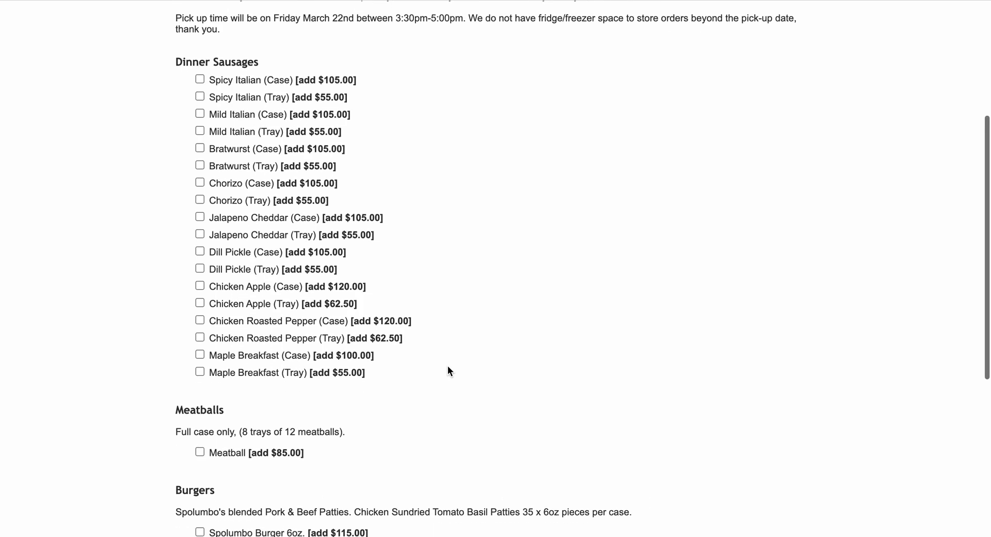
{"action": "scroll", "coordinate": [447, 366], "scroll_direction": "down", "scroll_amount": 3}
{"action": "left_click", "coordinate": [200, 347]}
{"action": "scroll", "coordinate": [282, 367], "scroll_direction": "down", "scroll_amount": 5}
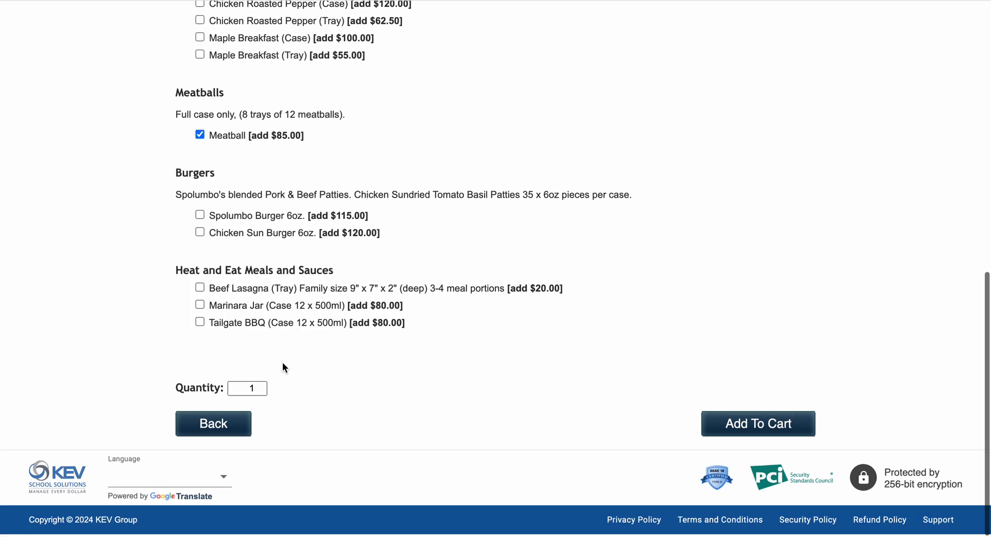
{"action": "left_click", "coordinate": [731, 429]}
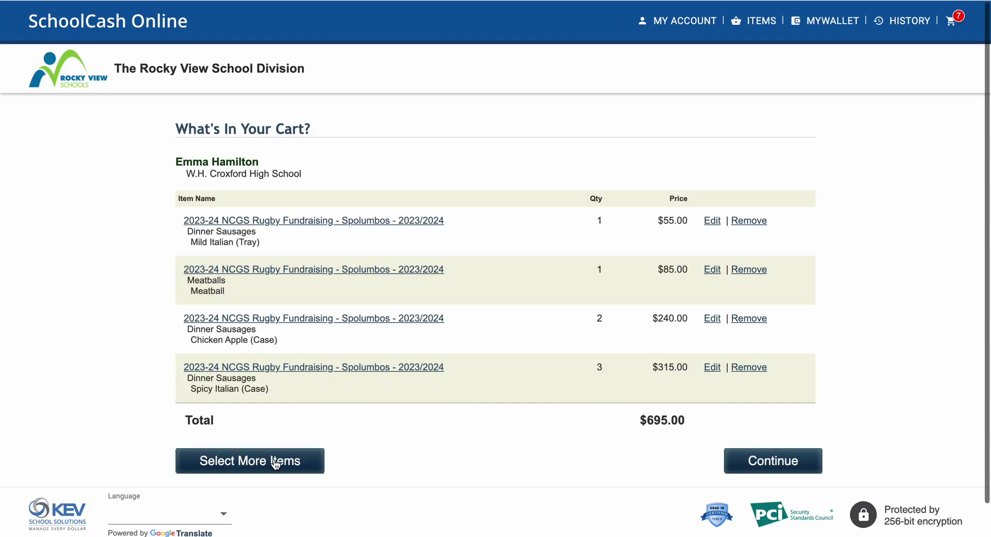
Step: Return to the item list, reopen the Rugby Fundraising item and add Spolumbo Burger 6oz. to the cart with quantity 2
{"action": "left_click", "coordinate": [275, 461]}
{"action": "scroll", "coordinate": [274, 464], "scroll_direction": "down", "scroll_amount": 1}
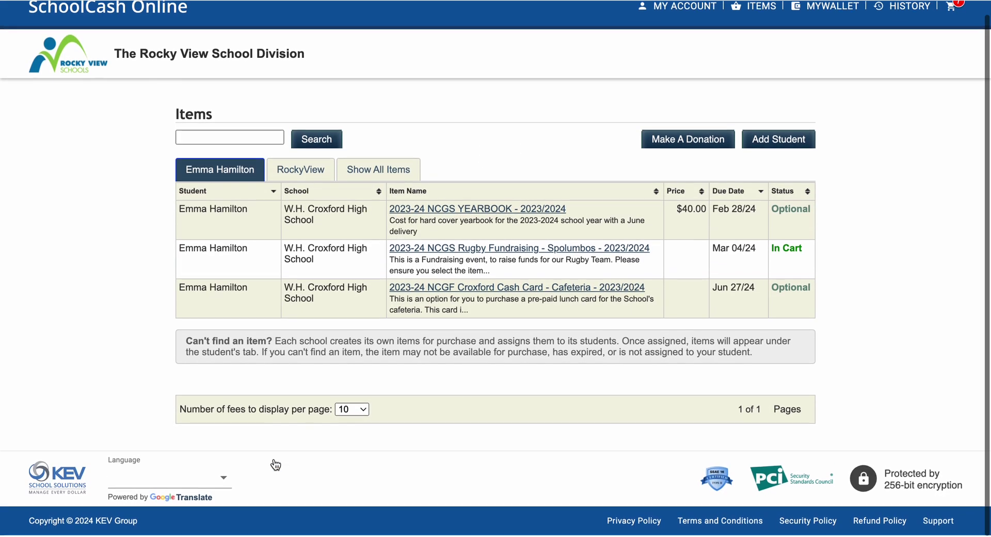
{"action": "left_click", "coordinate": [442, 250]}
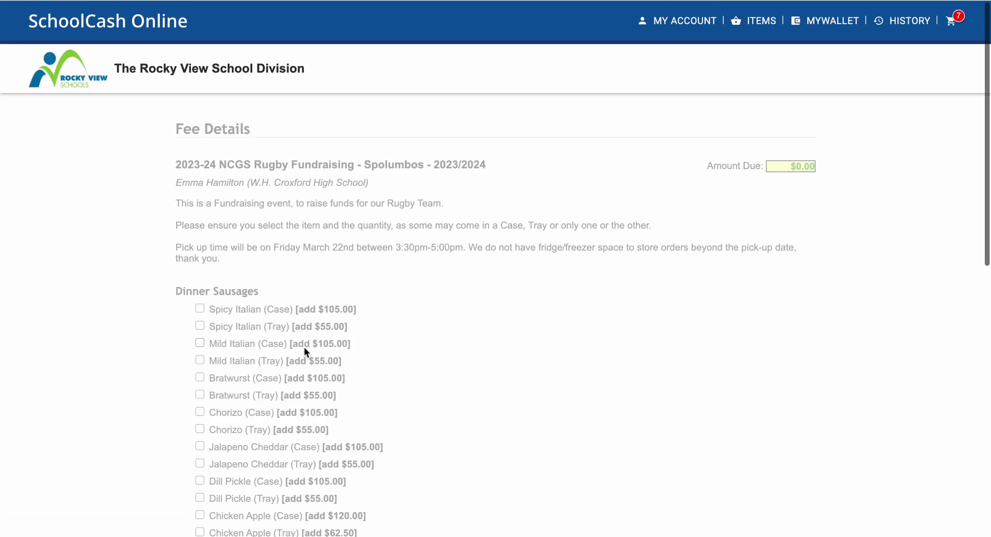
{"action": "scroll", "coordinate": [304, 347], "scroll_direction": "down", "scroll_amount": 3}
{"action": "scroll", "coordinate": [304, 346], "scroll_direction": "down", "scroll_amount": 6}
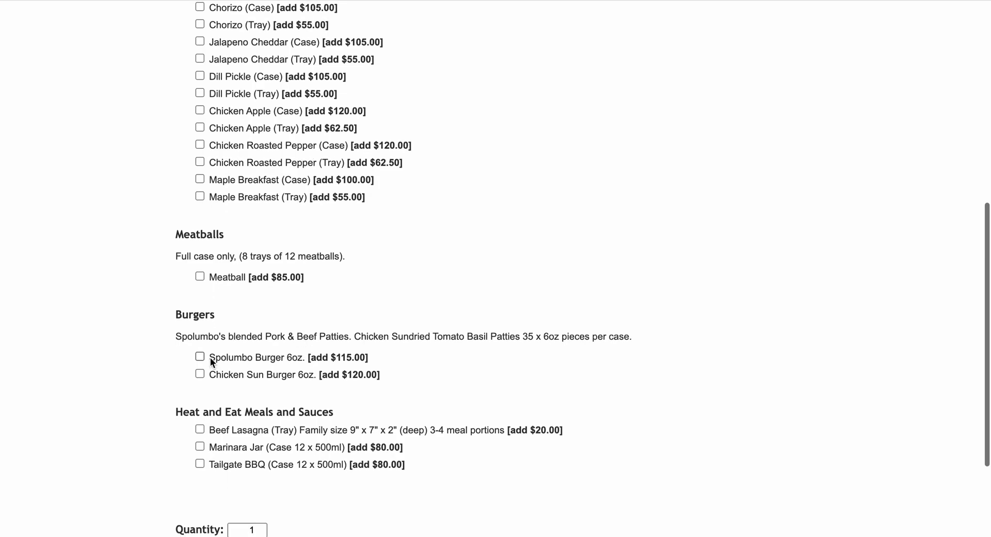
{"action": "left_click", "coordinate": [199, 357]}
{"action": "scroll", "coordinate": [324, 368], "scroll_direction": "down", "scroll_amount": 3}
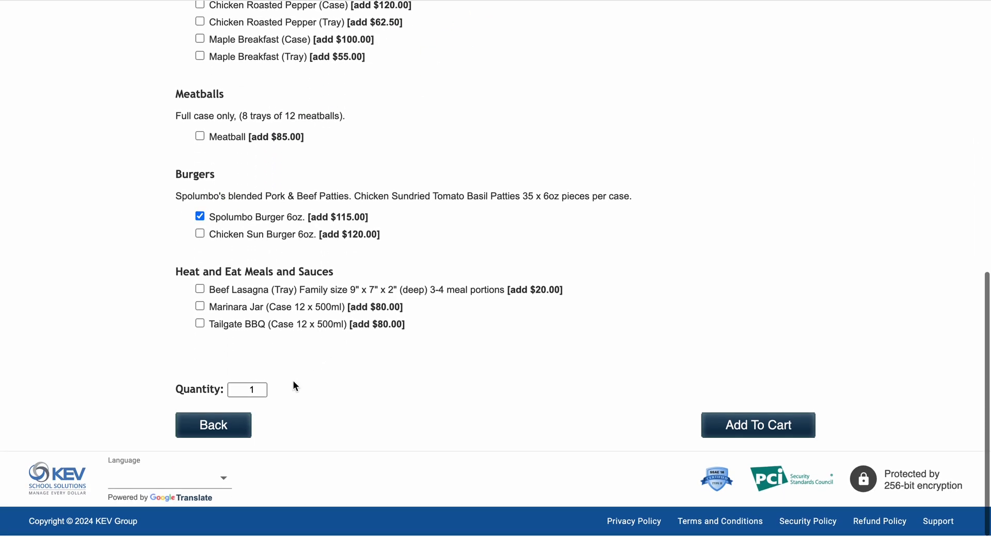
{"action": "left_click", "coordinate": [259, 388]}
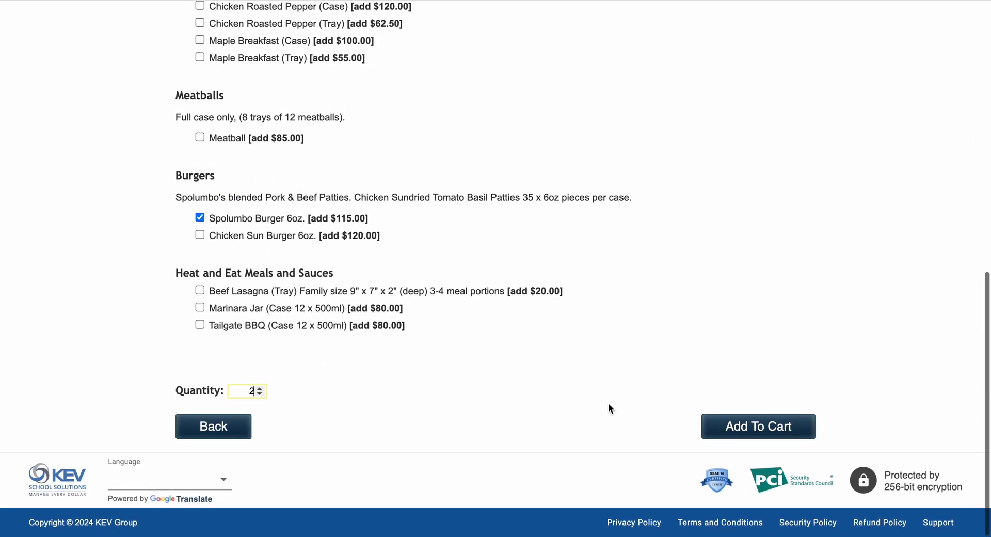
{"action": "left_click", "coordinate": [735, 427]}
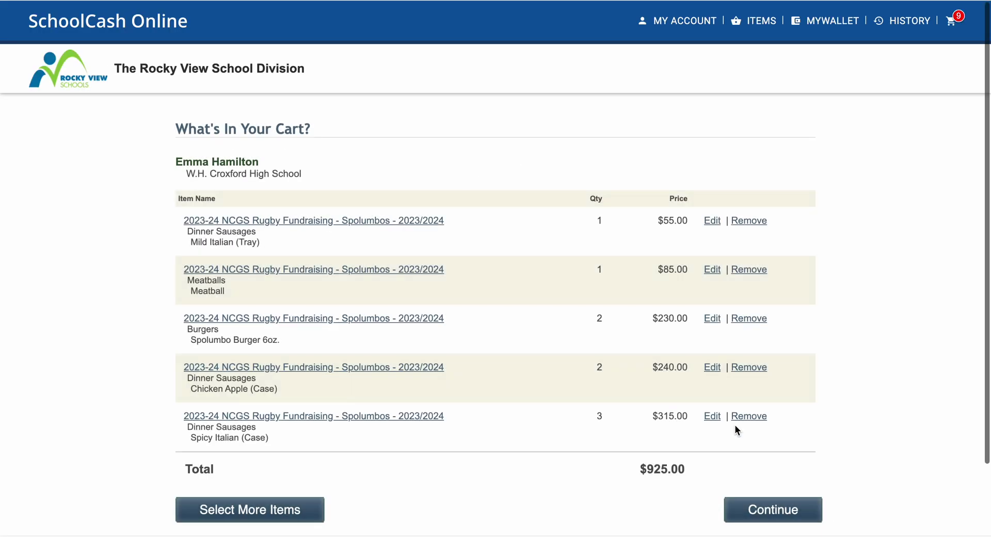
Step: Select more items, reopen the Rugby Fundraising item and add Beef Lasagna (Tray) to the cart with quantity 4
{"action": "left_click", "coordinate": [274, 521]}
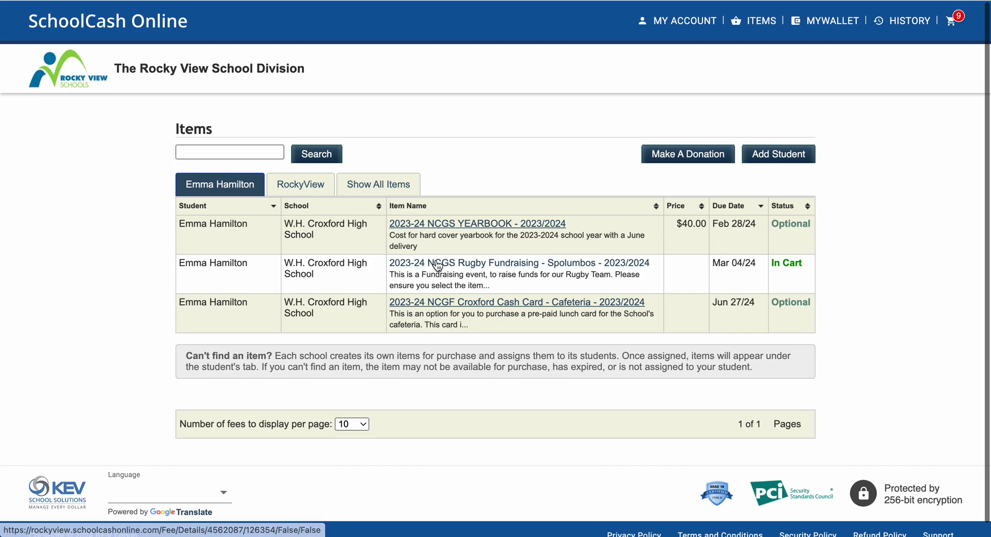
{"action": "left_click", "coordinate": [438, 265]}
{"action": "scroll", "coordinate": [385, 332], "scroll_direction": "down", "scroll_amount": 10}
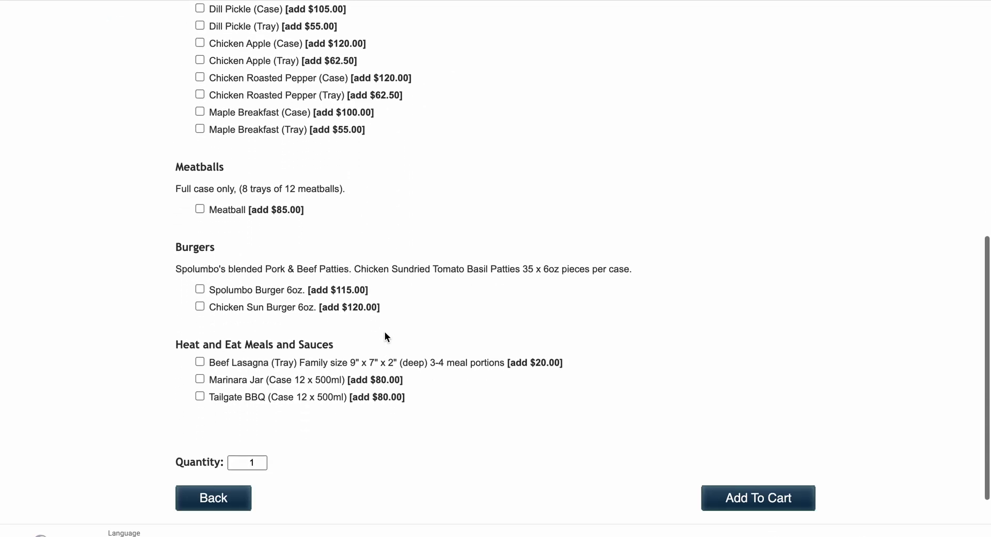
{"action": "scroll", "coordinate": [384, 337], "scroll_direction": "down", "scroll_amount": 1}
{"action": "left_click", "coordinate": [201, 317]}
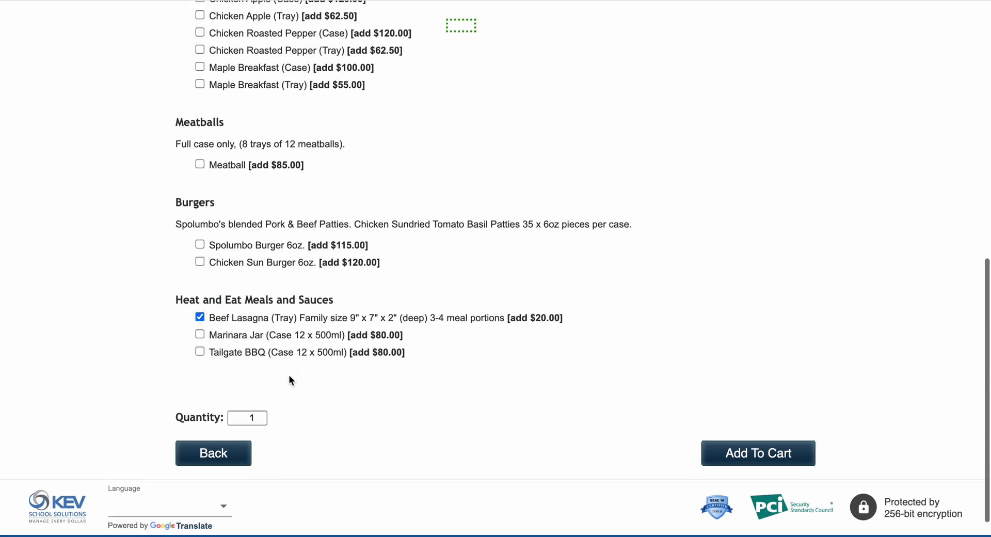
{"action": "left_click", "coordinate": [260, 414]}
{"action": "left_click", "coordinate": [758, 454]}
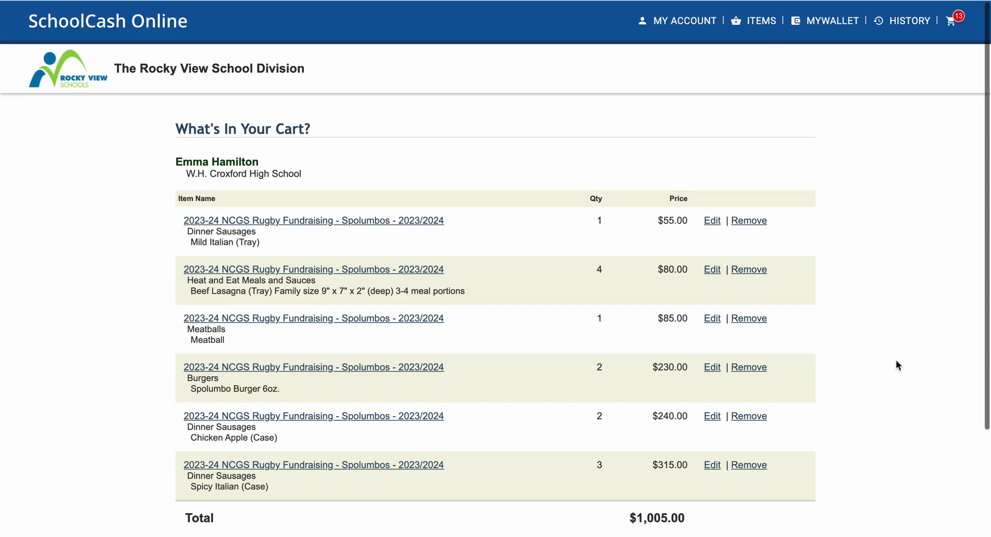
Step: Continue from the cart to checkout and choose MasterCard/Visa as the payment method
{"action": "scroll", "coordinate": [896, 360], "scroll_direction": "down", "scroll_amount": 2}
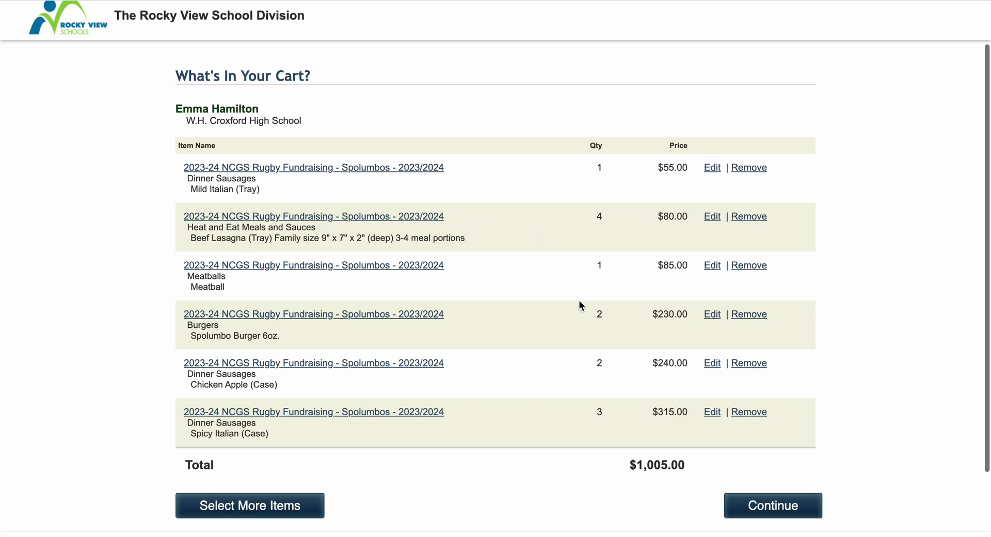
{"action": "left_click", "coordinate": [758, 509]}
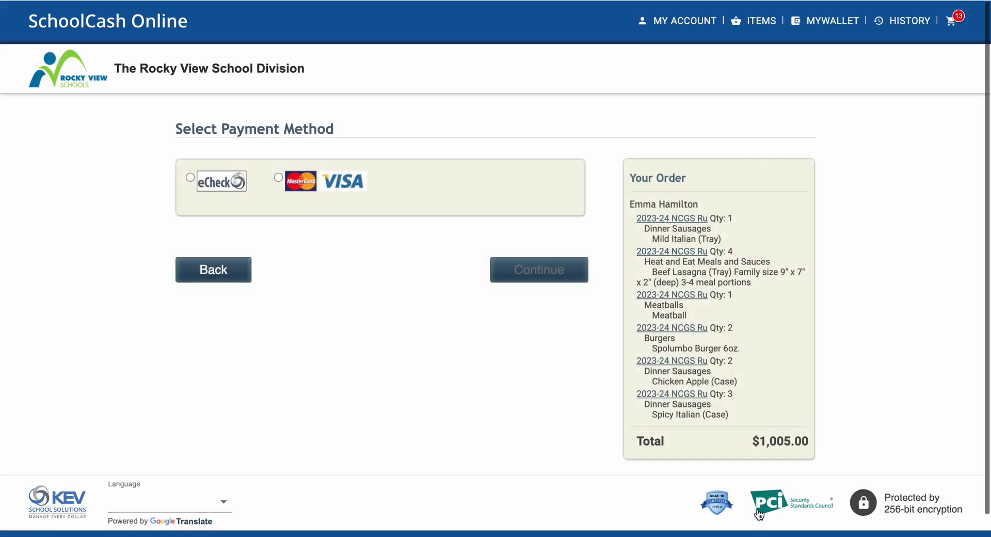
{"action": "left_click", "coordinate": [278, 177]}
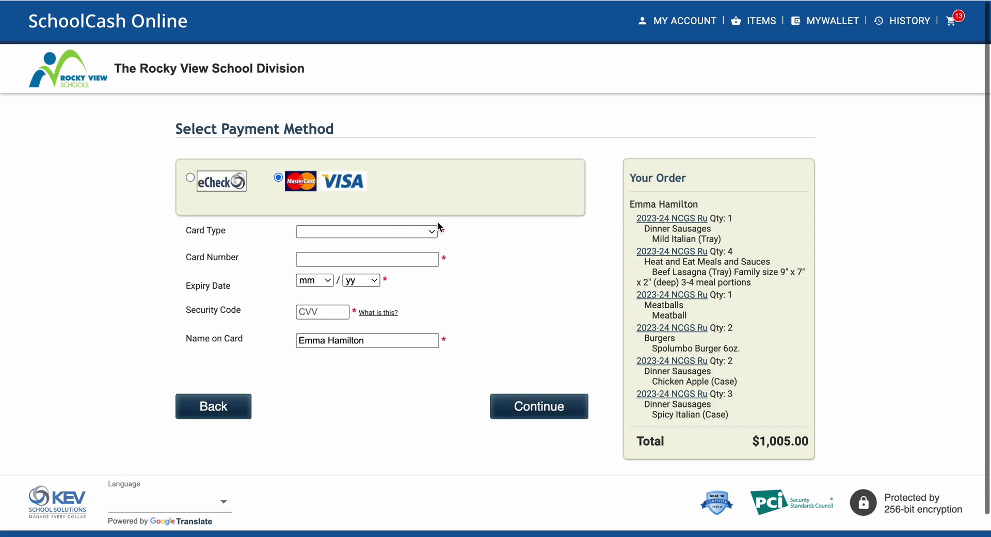